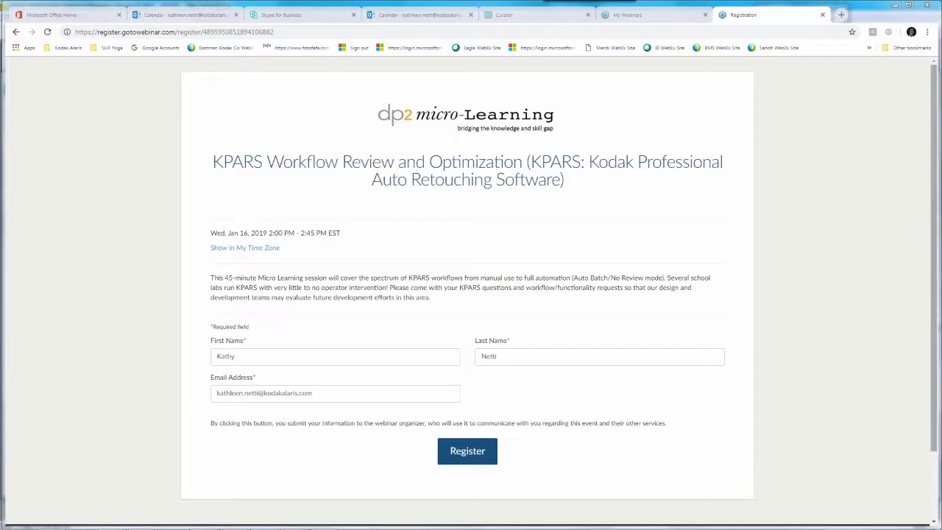
Bring KPDP2 forward and close the Batch Configuration, Order Images Data and Order Items windows
left_click_drag(365, 278, 664, 277)
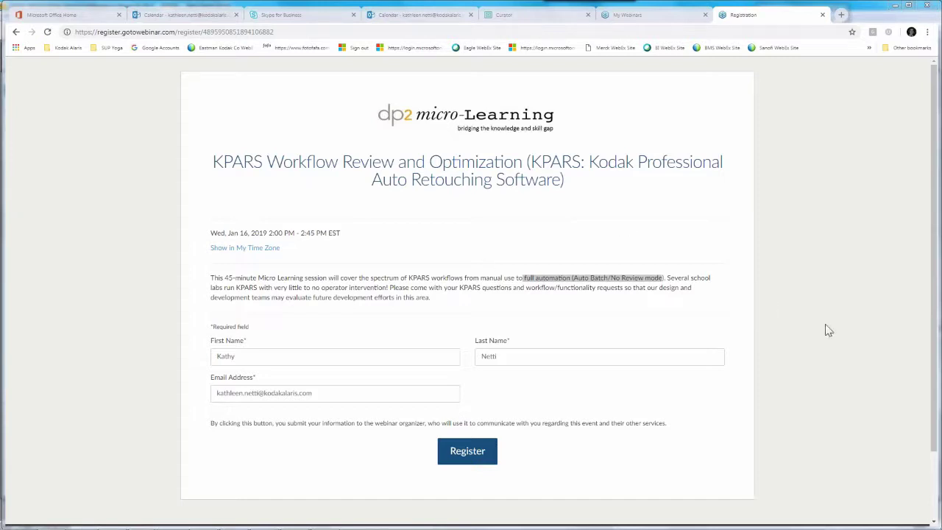
mouse_move(325, 523)
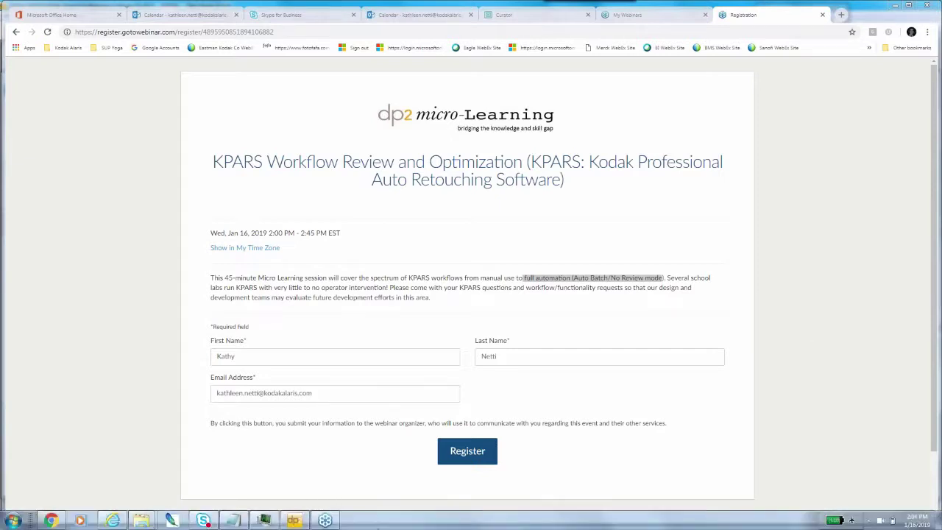
left_click(293, 521)
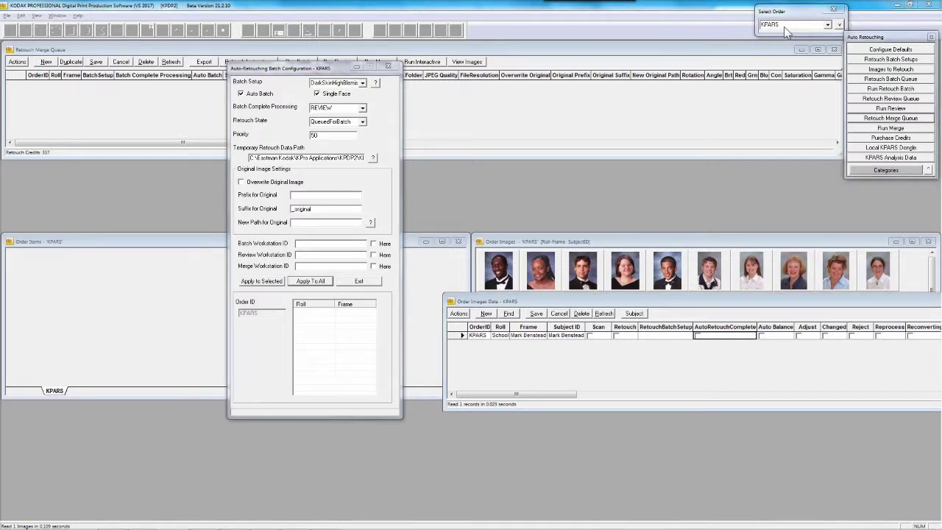
left_click(387, 65)
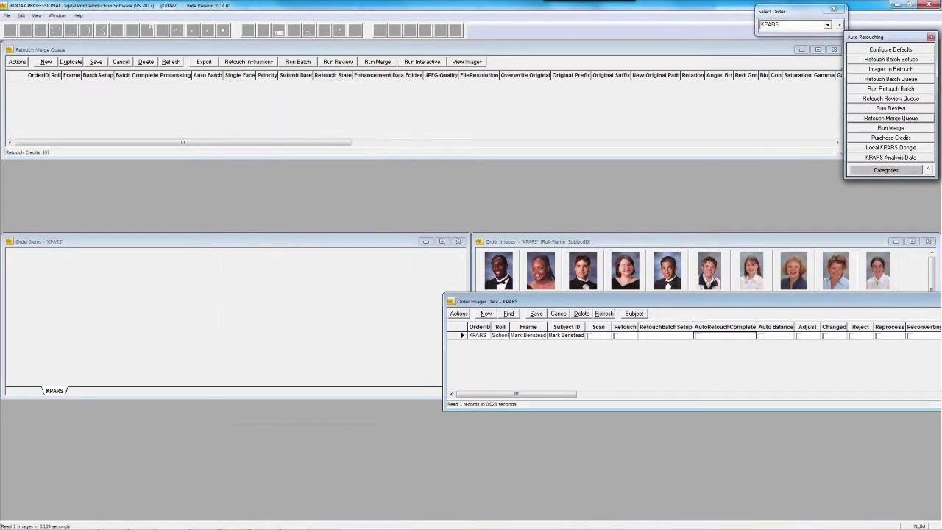
double_click(449, 302)
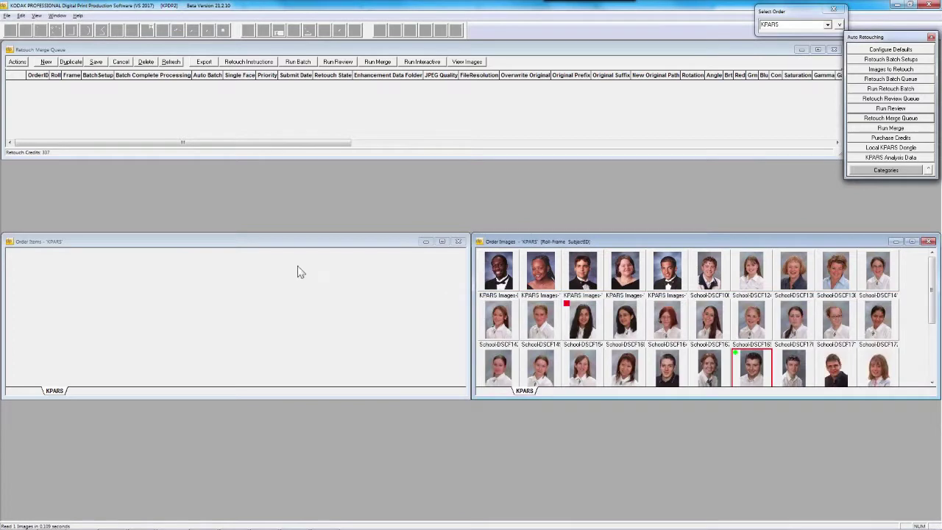
double_click(10, 243)
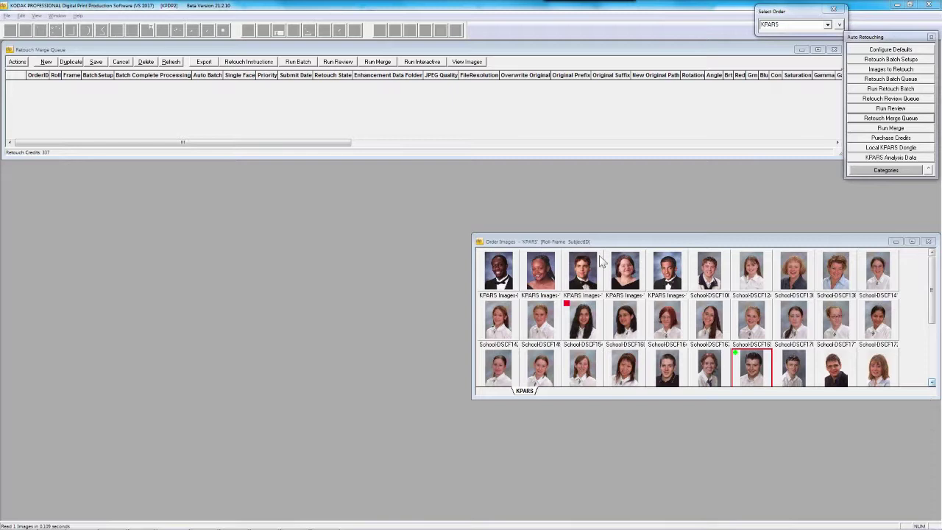
Enlarge the Order Images window and open the third-row young man's portrait in KodakAutoRetouch Interactive
left_click_drag(607, 244, 474, 171)
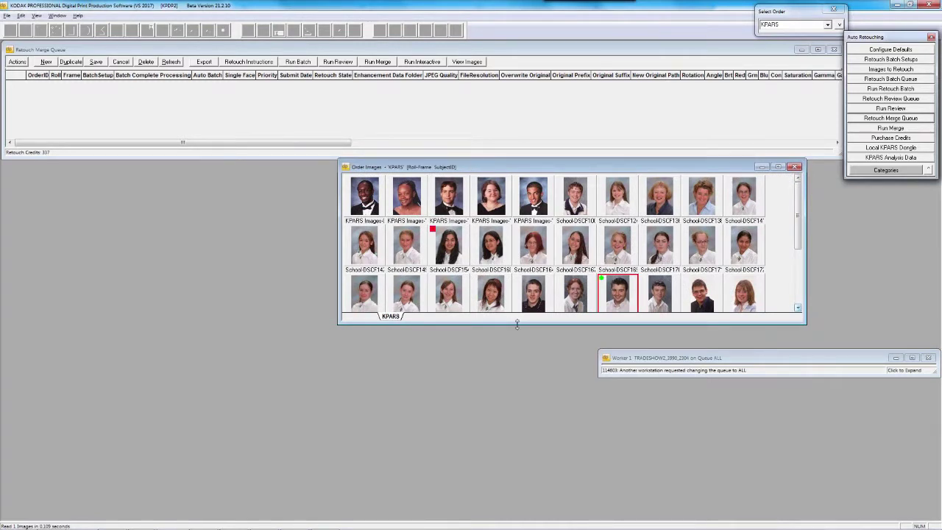
left_click_drag(518, 324, 520, 417)
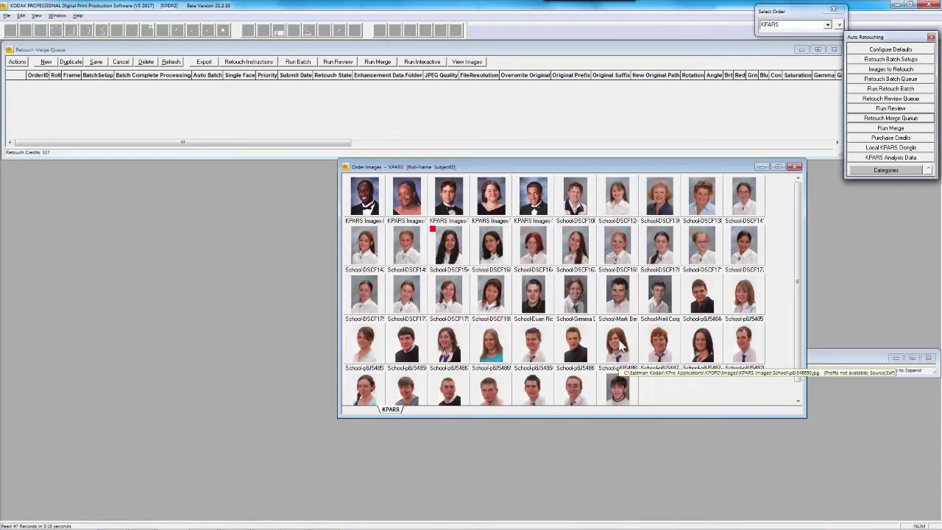
left_click(454, 249)
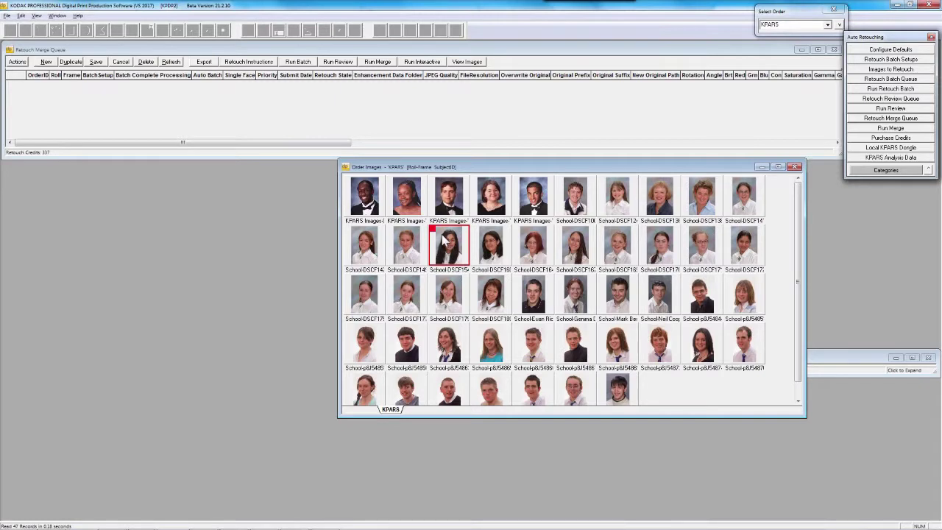
left_click(618, 300)
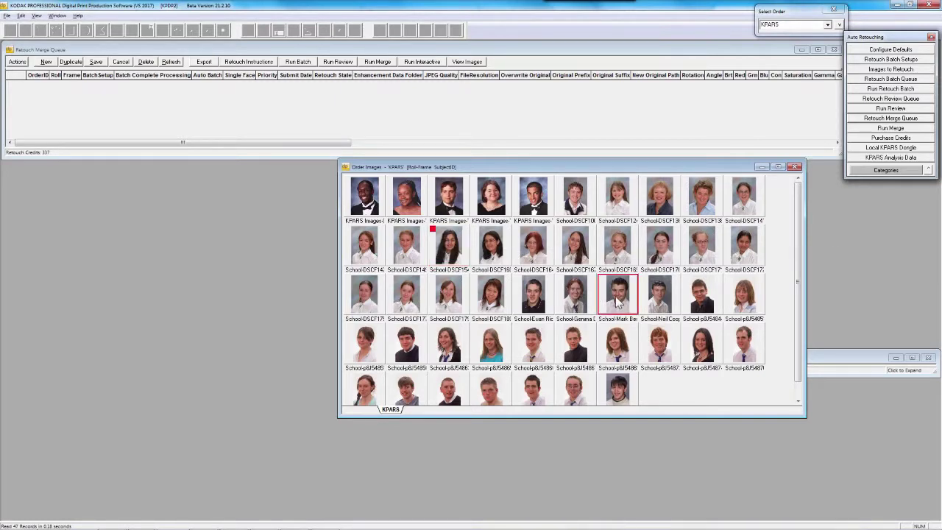
right_click(618, 300)
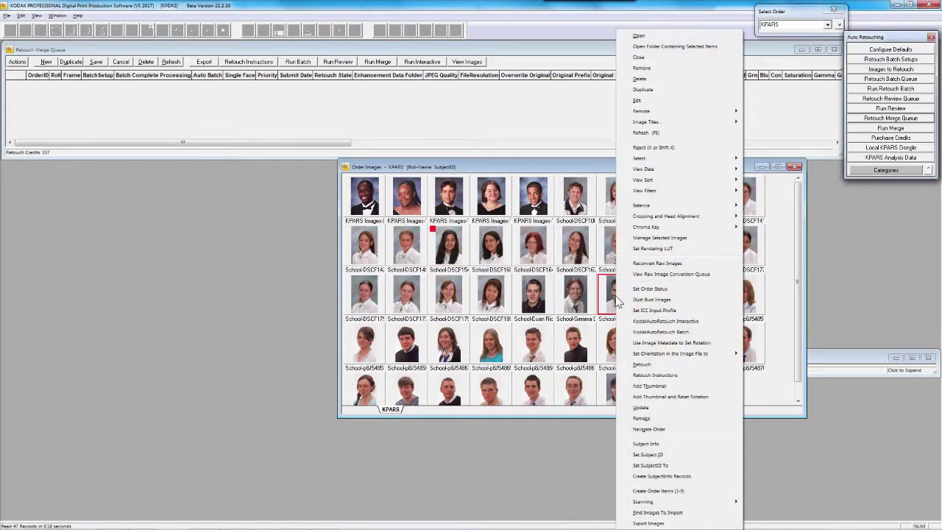
left_click(679, 321)
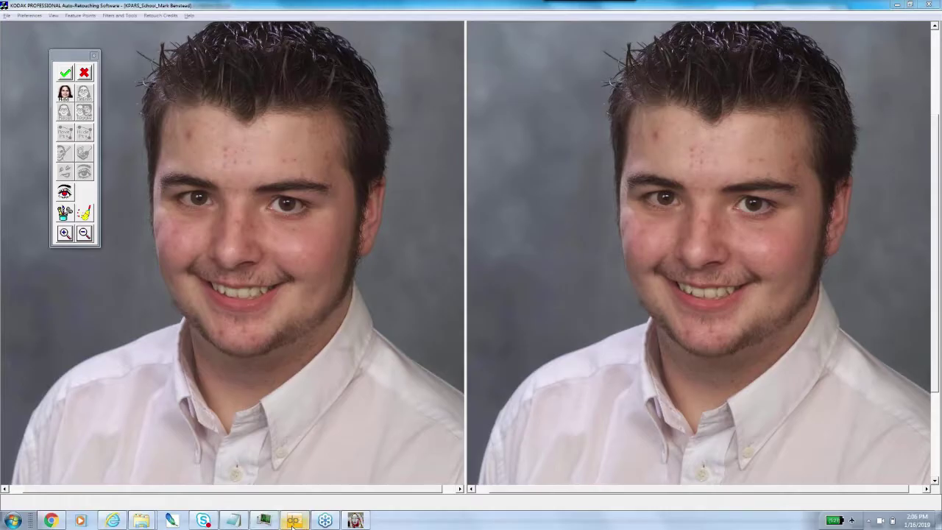
Return to KPDP2 and switch its category panel to the Admin tools
left_click(293, 523)
left_click(910, 170)
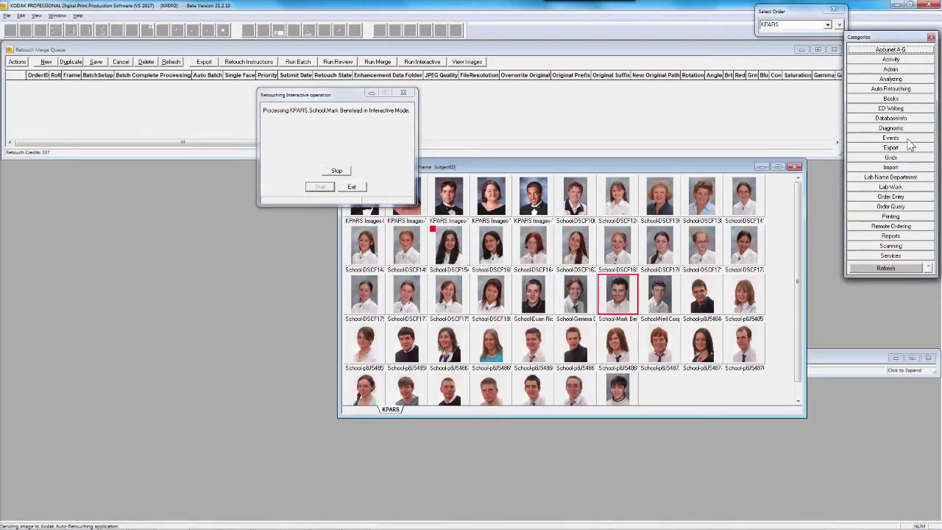
left_click(901, 70)
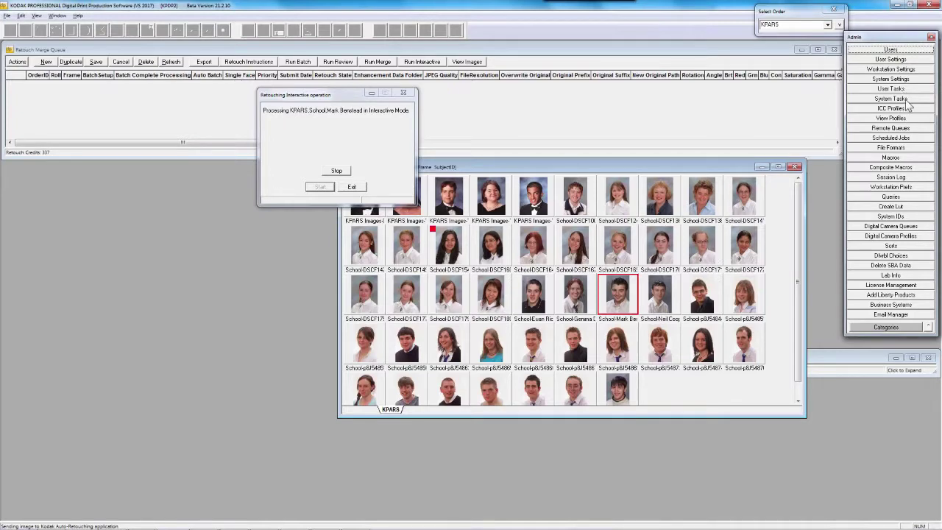
Open System Setting Data, lengthen its window and select the AutoRetouching KPARS row
left_click(899, 78)
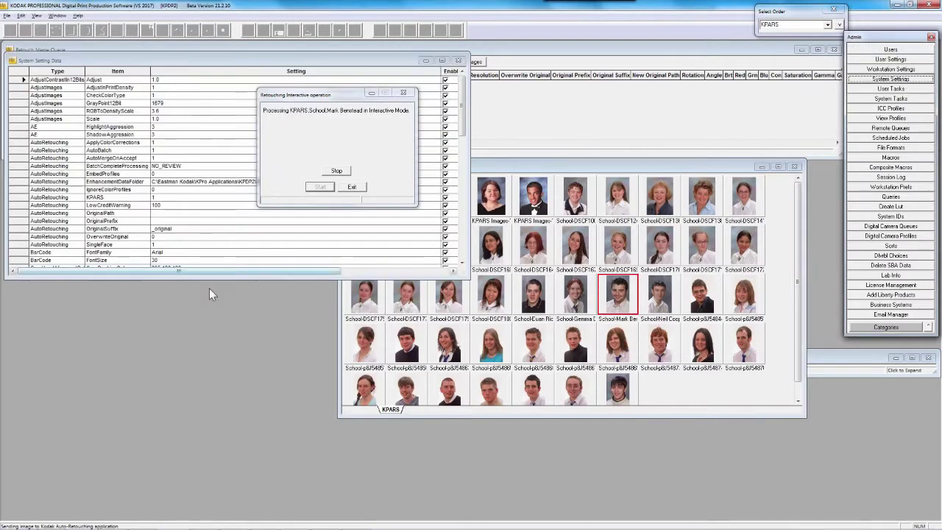
left_click_drag(210, 277, 210, 382)
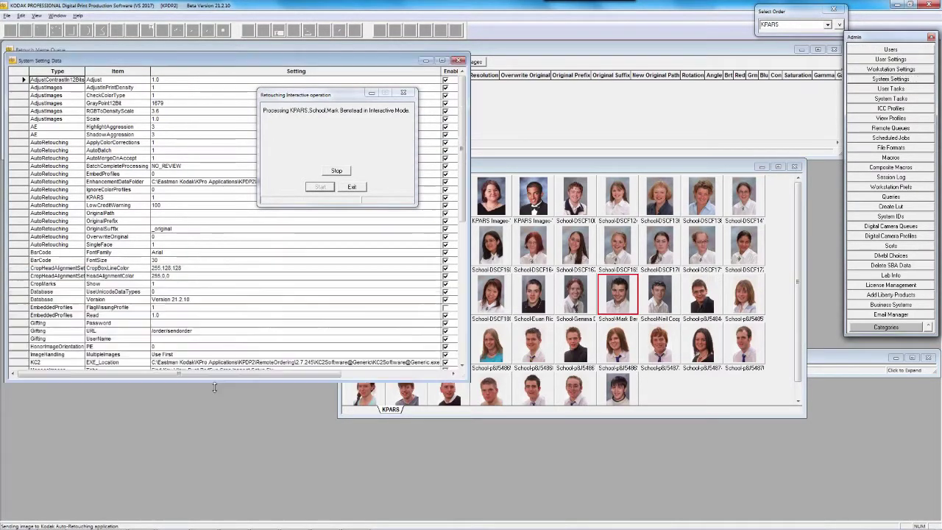
left_click(35, 199)
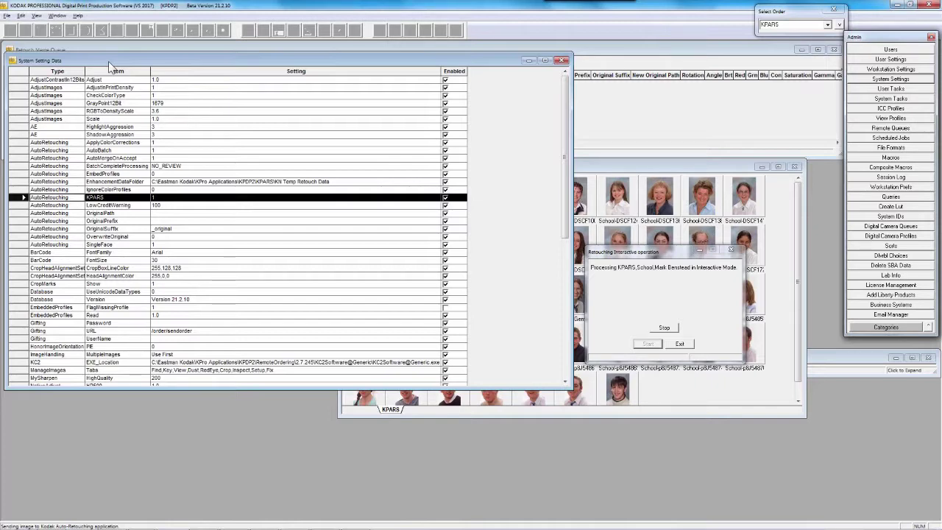
Minimize System Settings, return to the Auto-Retouching window and check the Preferences menu
left_click(529, 61)
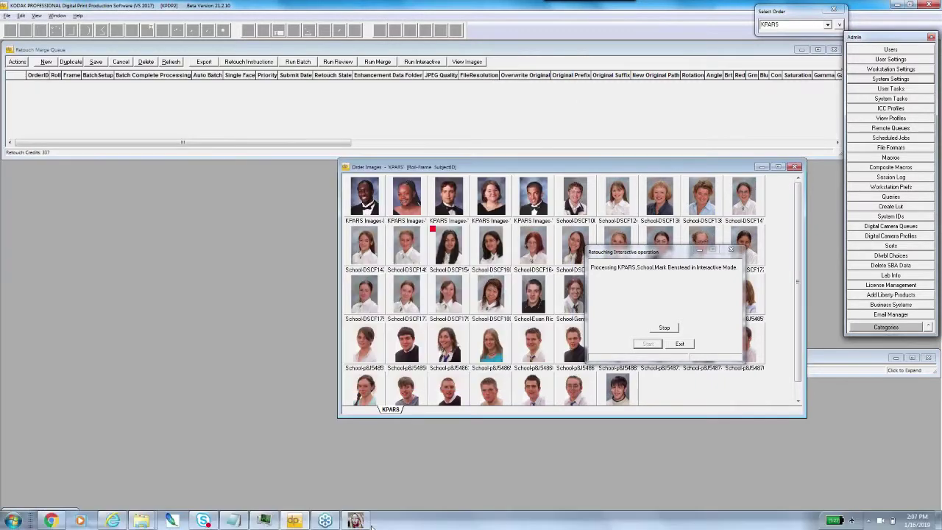
left_click(356, 520)
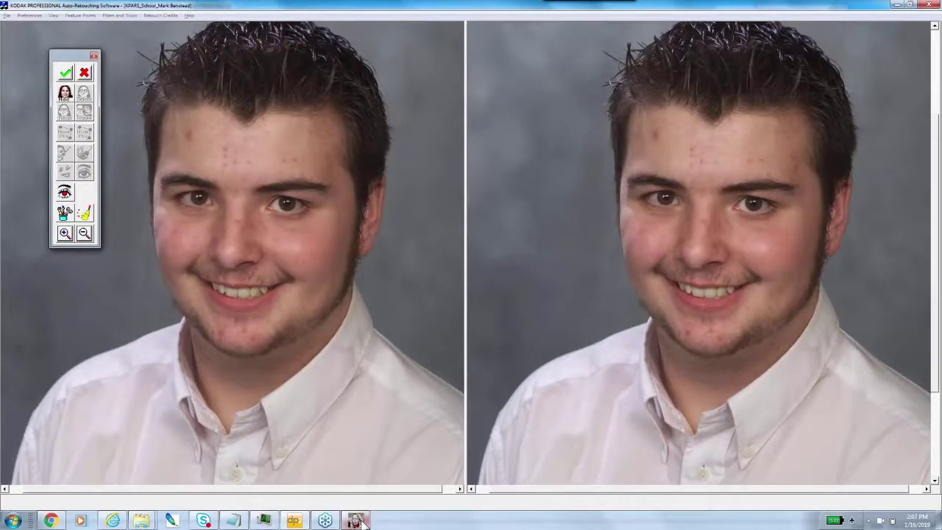
left_click(37, 16)
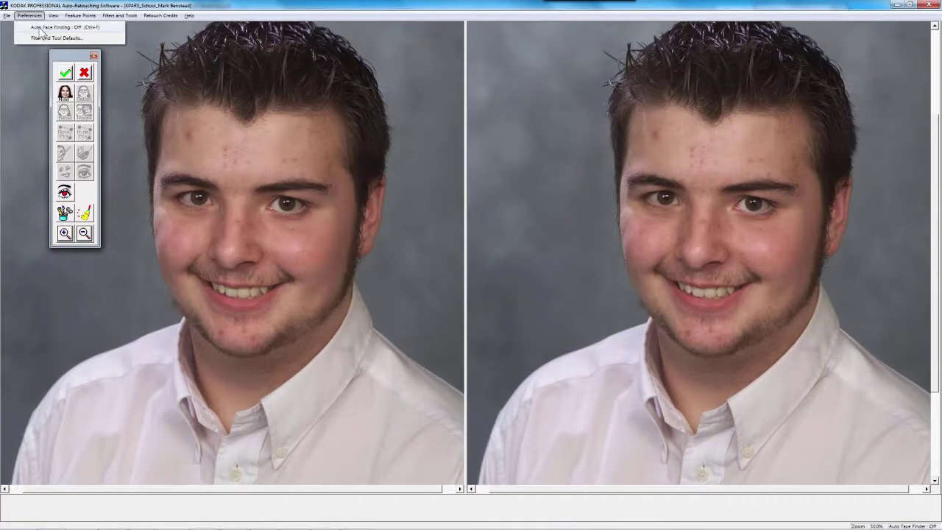
Turn Auto Face Finding on, confirm it in Preferences, and glance at the Help menu
left_click(99, 28)
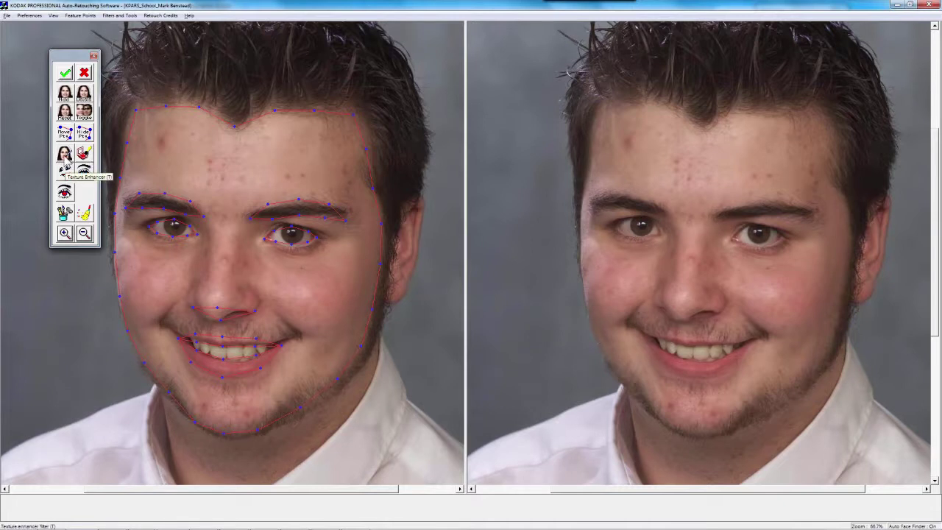
left_click(29, 15)
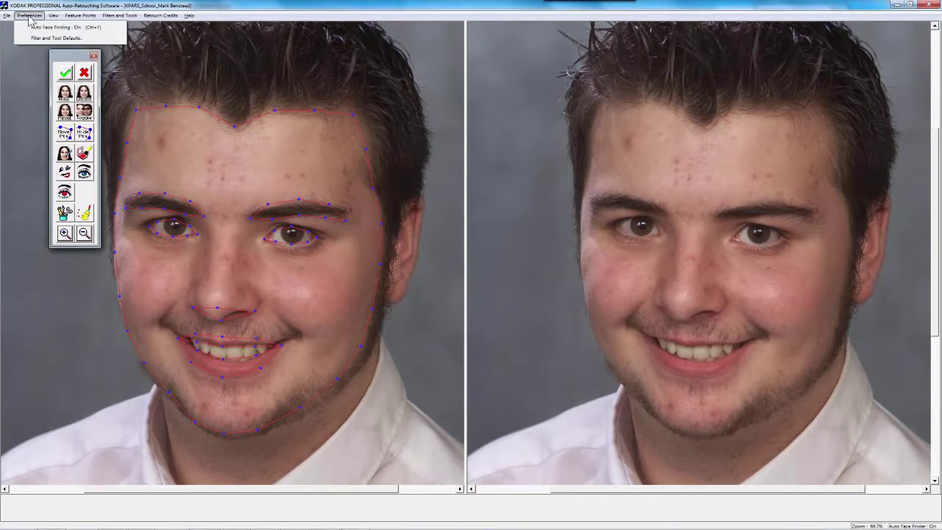
left_click(191, 17)
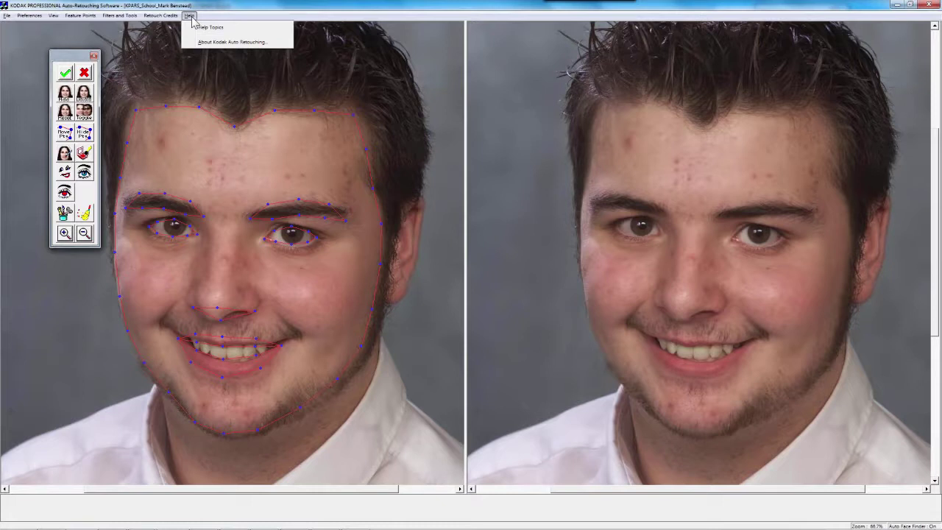
Dismiss Help and apply the Texture Enhancer to the face (Fine 4, Coarse 4, Depth 3, Texture 2)
left_click(65, 156)
left_click(65, 153)
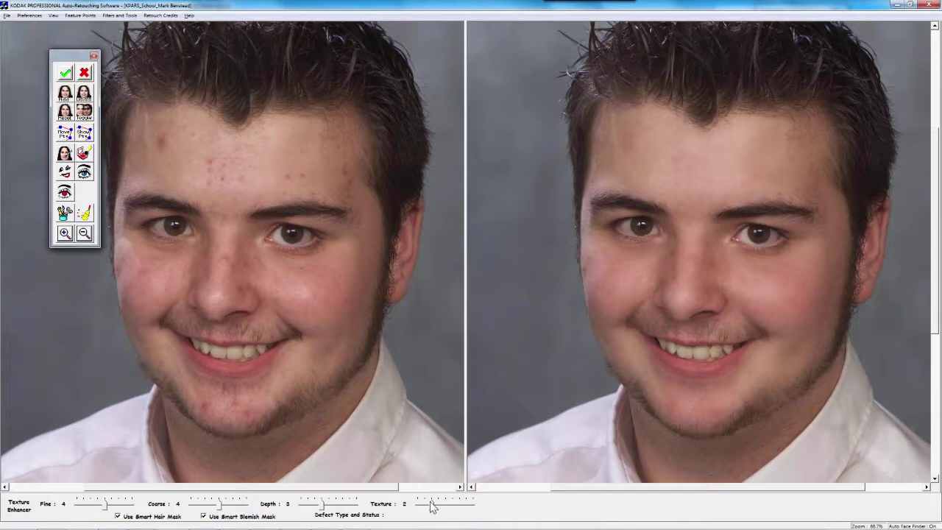
Settle the texture sliders at Coarse 6 and Depth 0, keeping Fine 4 and Texture 2
mouse_move(432, 506)
left_mouse_down()
mouse_move(471, 509)
mouse_move(420, 512)
left_mouse_up()
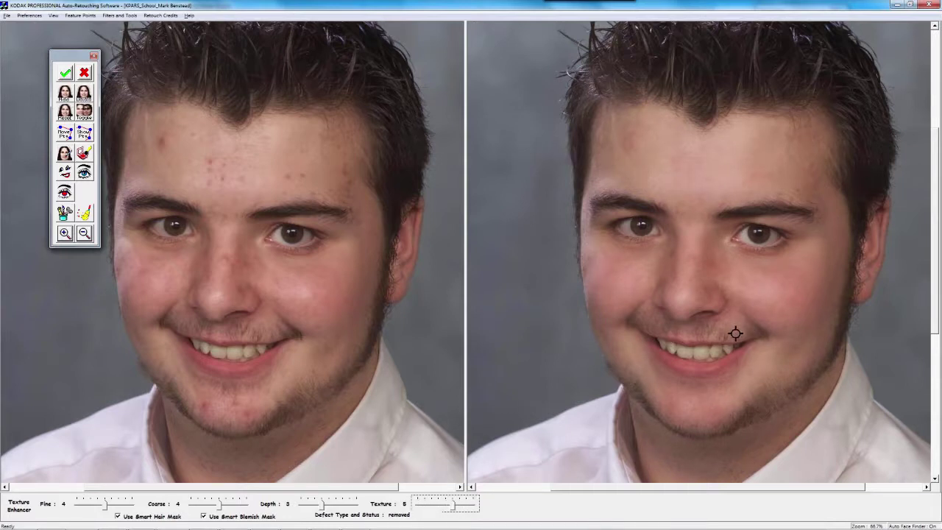
left_click_drag(445, 504, 432, 504)
left_click_drag(321, 503, 302, 505)
mouse_move(220, 504)
left_mouse_down()
mouse_move(199, 510)
mouse_move(234, 503)
left_mouse_up()
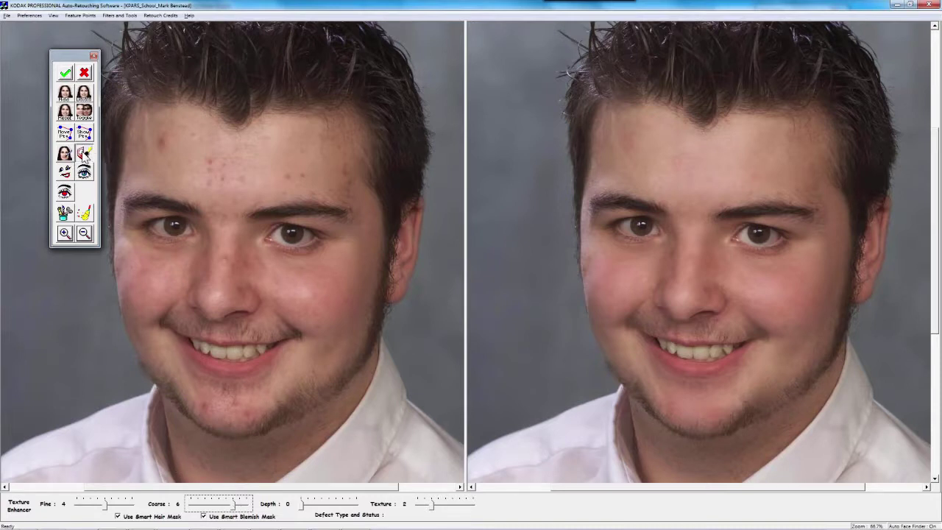
Apply the Skin Enhancer with Smooth and Smooth+Shadow at 4, then the Eye and Teeth Whitener
left_click(85, 152)
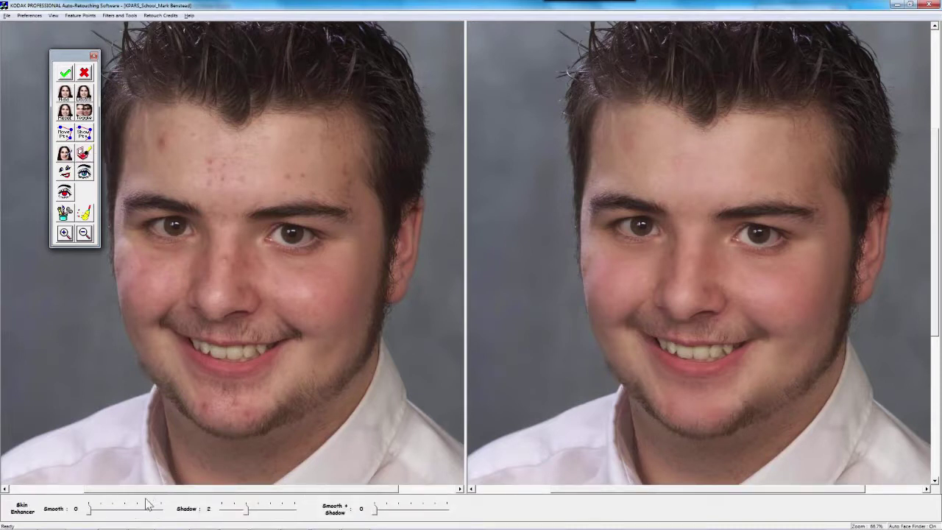
left_click_drag(90, 510, 138, 510)
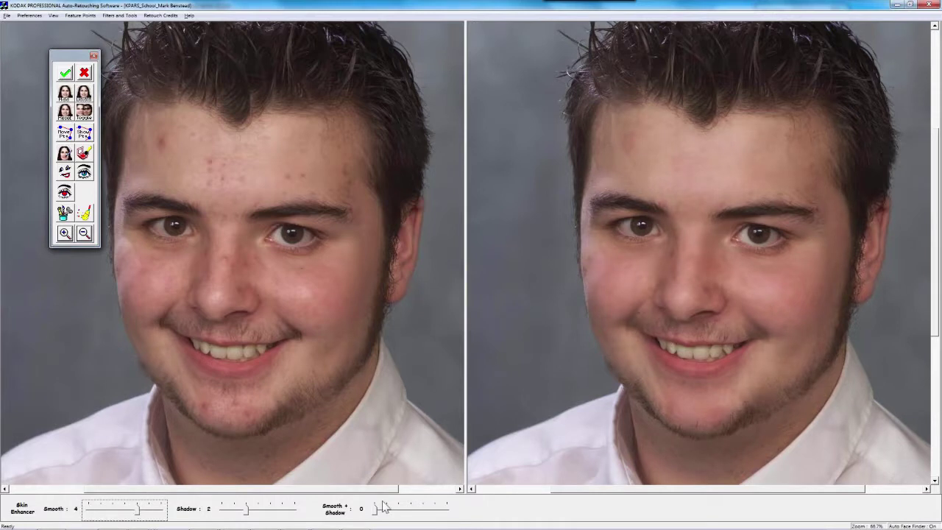
left_click_drag(375, 514, 426, 514)
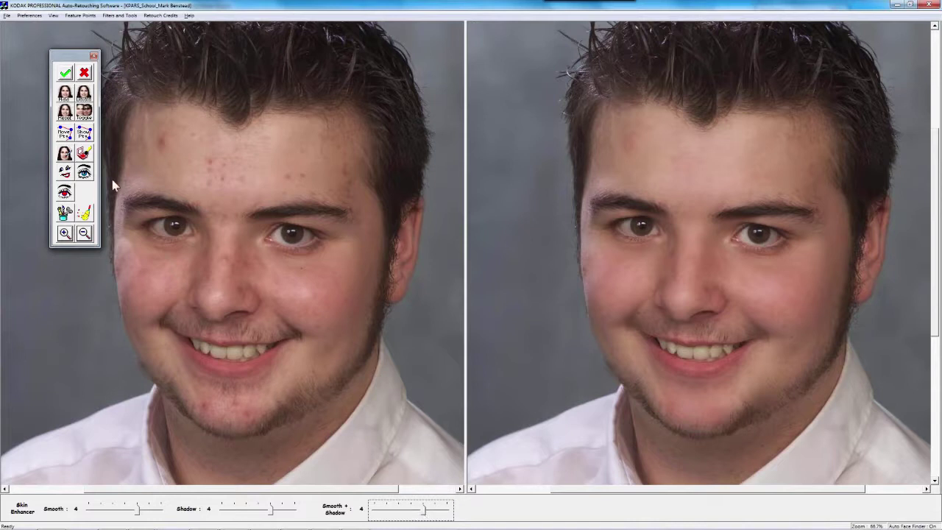
left_click(66, 174)
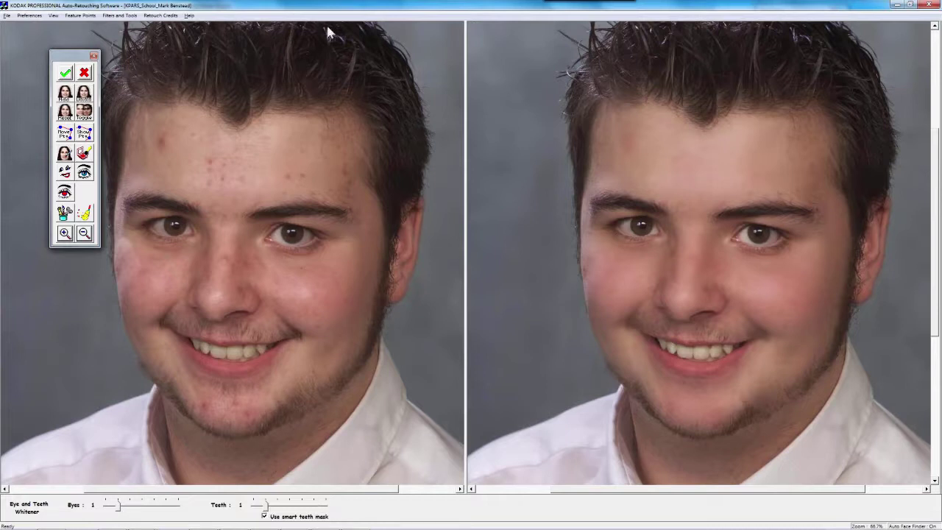
Bring up the Whitening Eyes and Teeth help topic explaining the Eyes and Teeth sliders
left_click(191, 17)
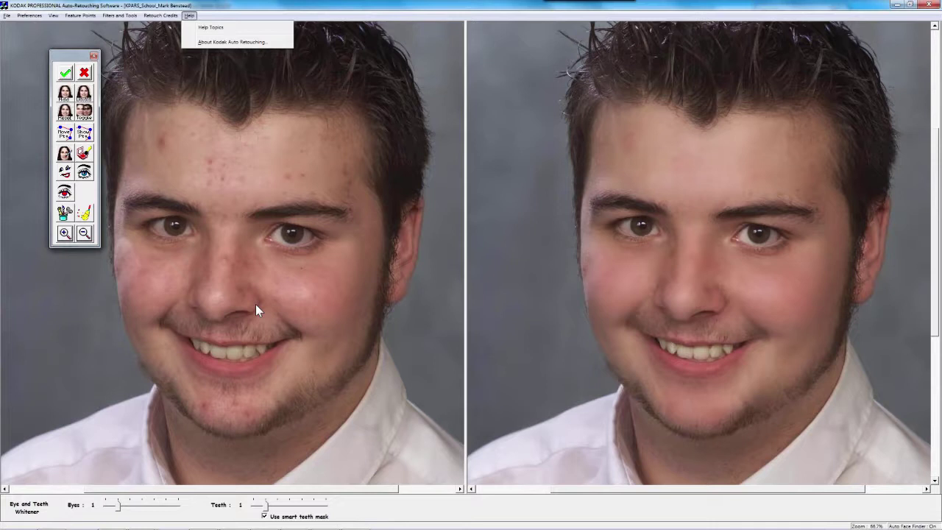
left_click(235, 143)
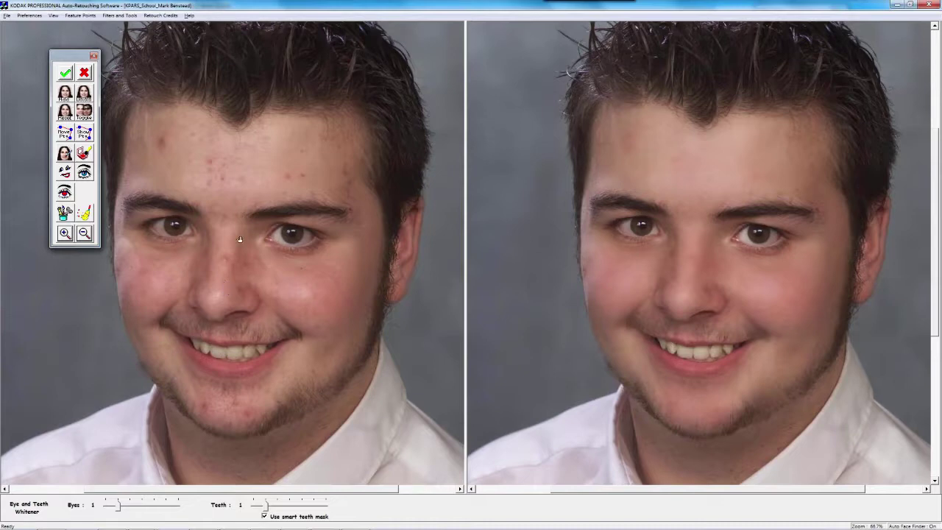
scroll(258, 361, "up", 3)
scroll(261, 379, "down", 2)
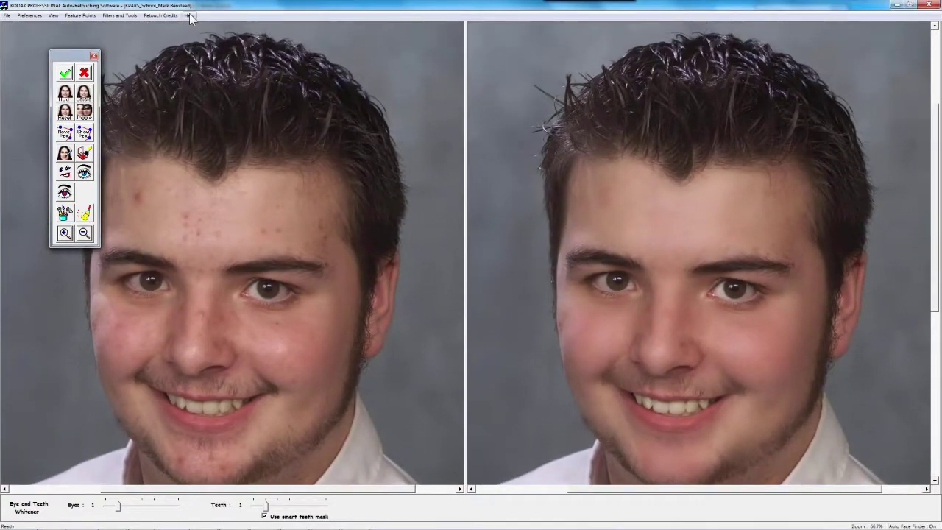
left_click(189, 17)
Look up 'shortcut' in the help index, then discard the extra typed keyword
left_click(207, 23)
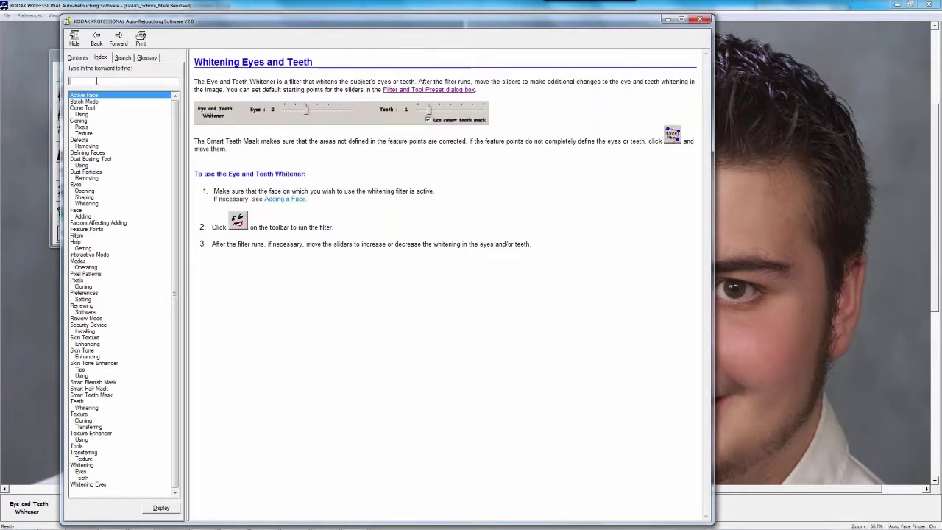
type("shortcu")
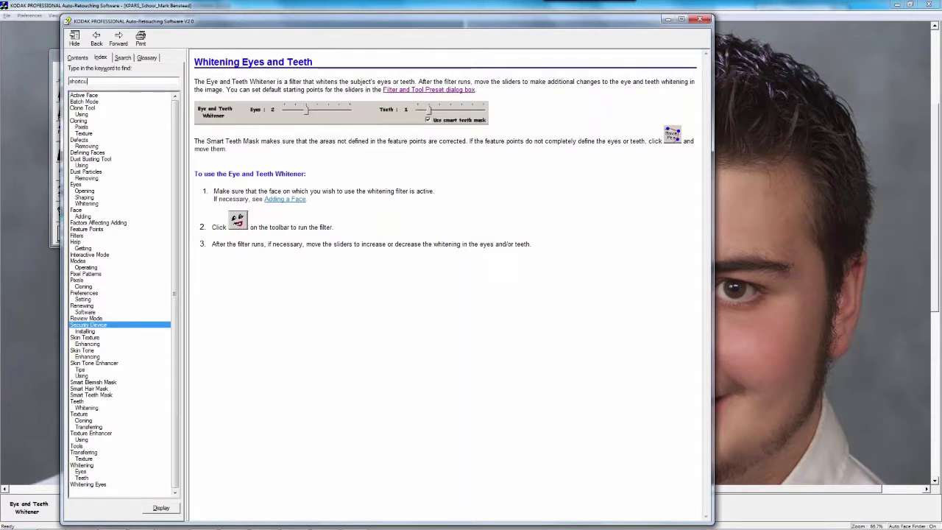
type("t")
key("Return")
left_click(117, 83)
type("short")
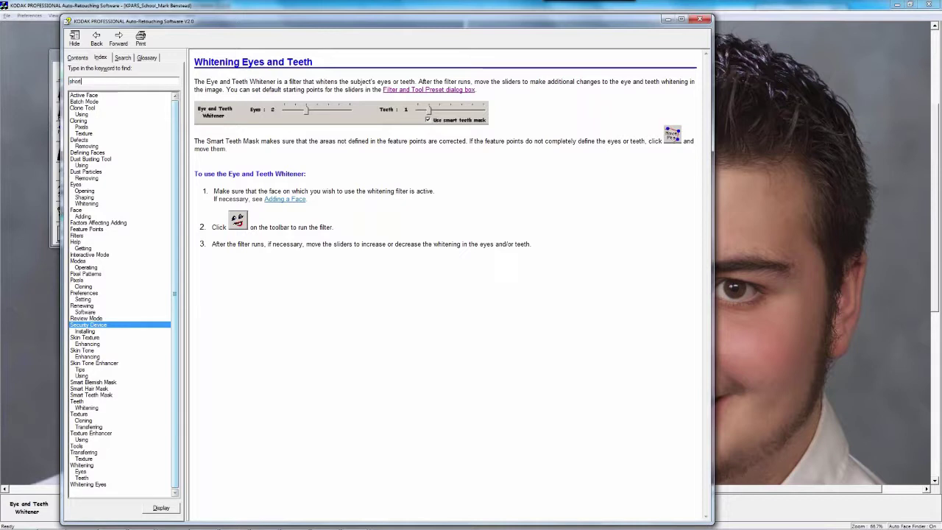
key("ctrl+z")
Open the Keyboard Shortcuts page from the help Contents, then close the help window
left_click(78, 58)
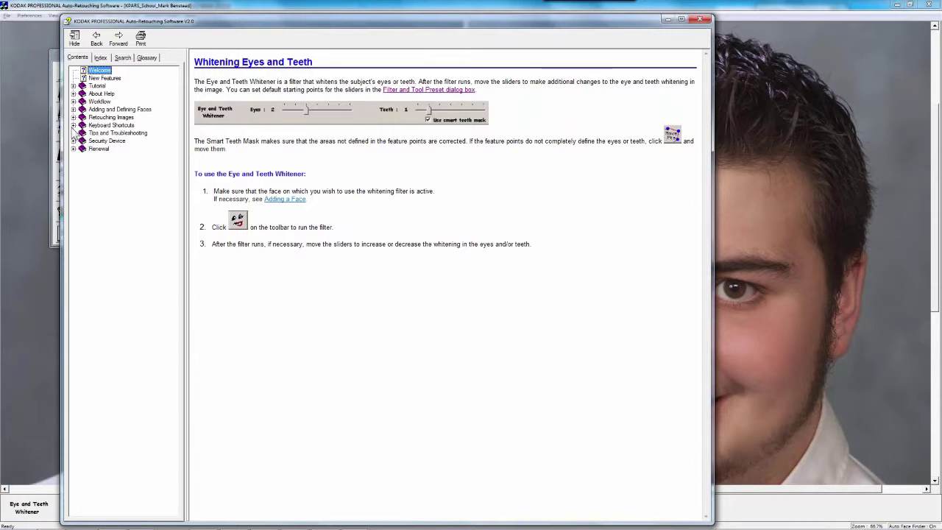
left_click(73, 125)
left_click(114, 133)
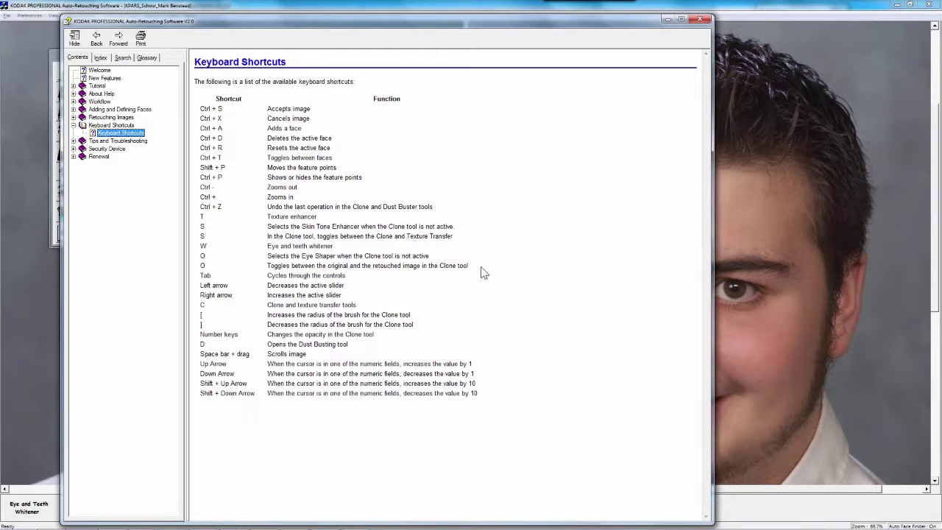
left_click(703, 22)
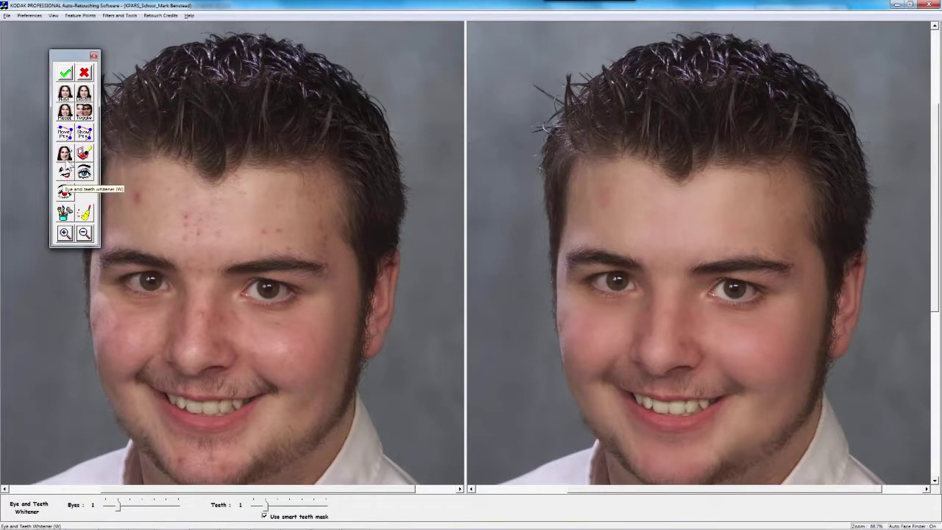
Delete the active face and re-add it by marking the young man's left and right eyes
left_click(30, 15)
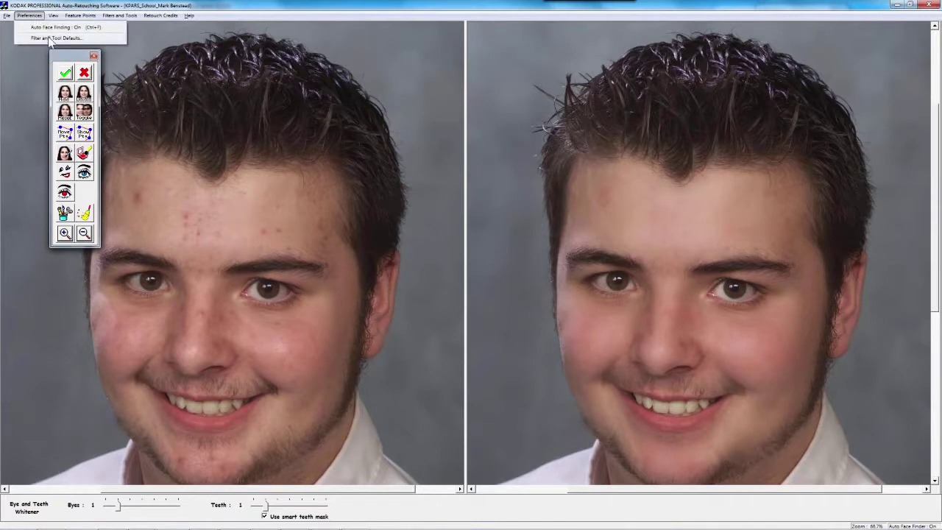
left_click(83, 94)
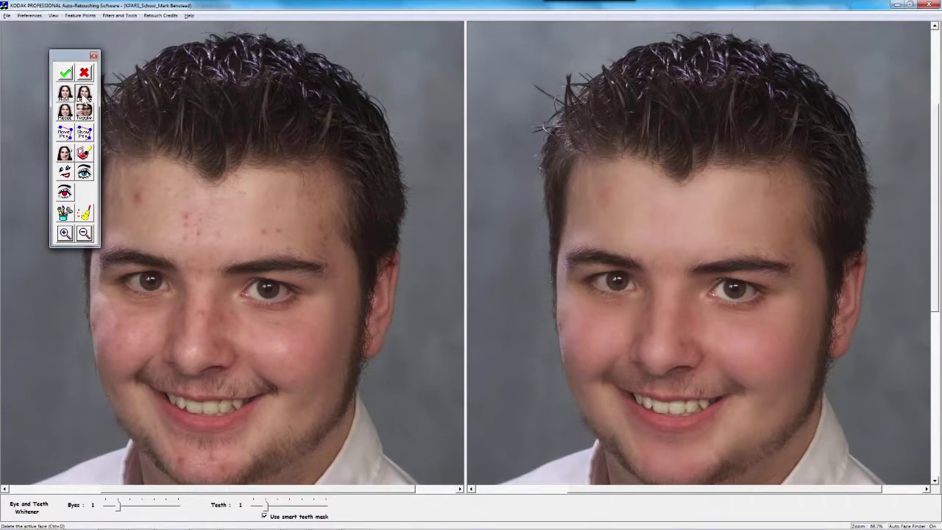
left_click(64, 92)
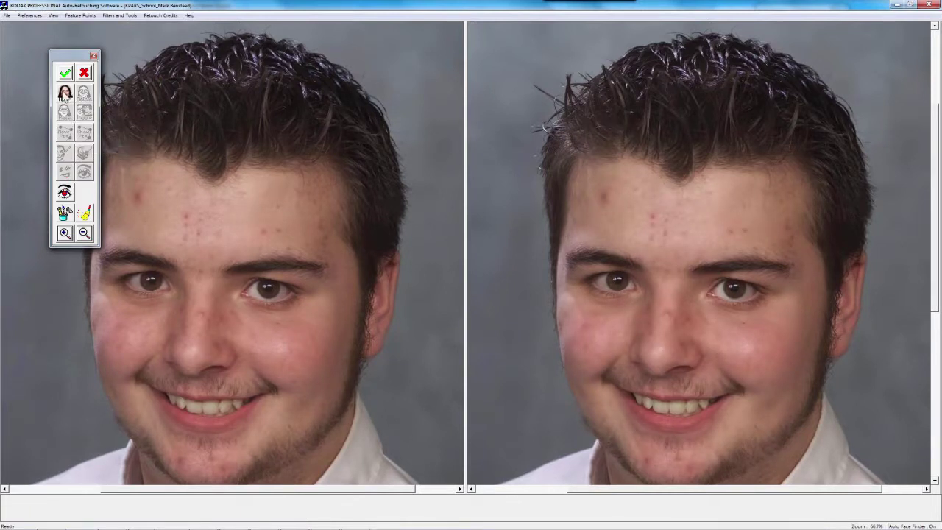
left_click(152, 290)
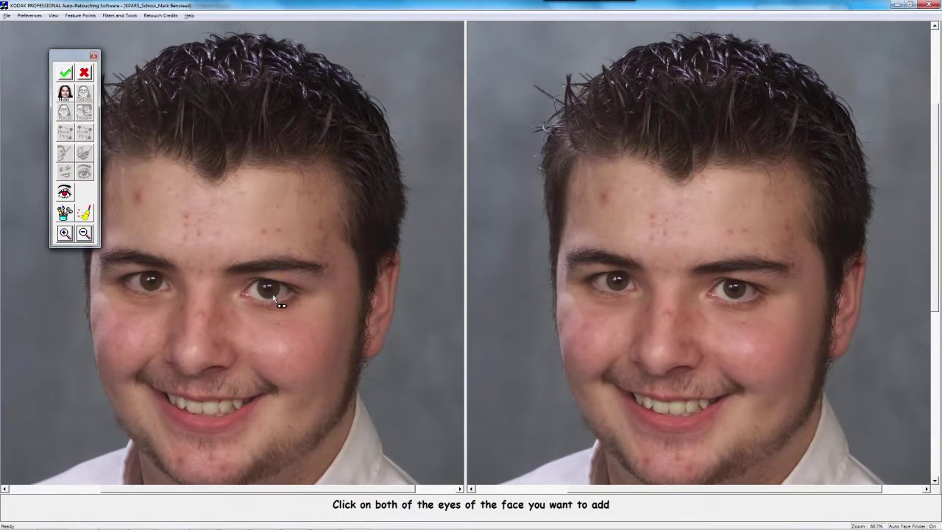
left_click(275, 303)
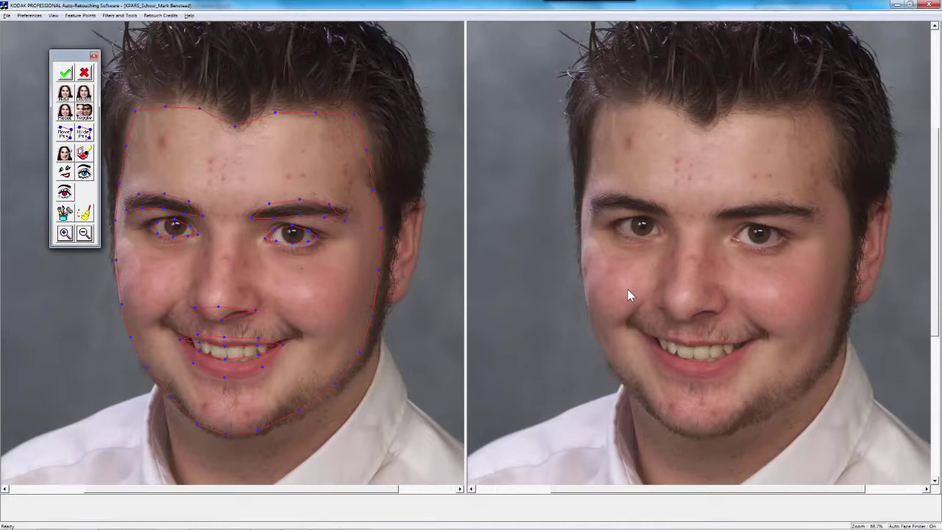
left_click(31, 16)
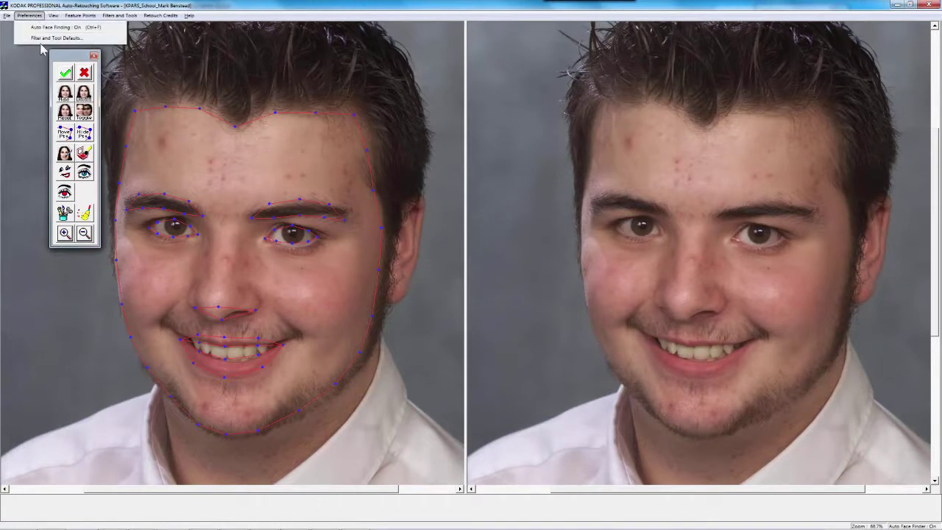
Make LightSkinHighBlemish the default preset, then show Texture Enhancer at Fine 4, Coarse 4, Depth 3, Texture 2
left_click(44, 37)
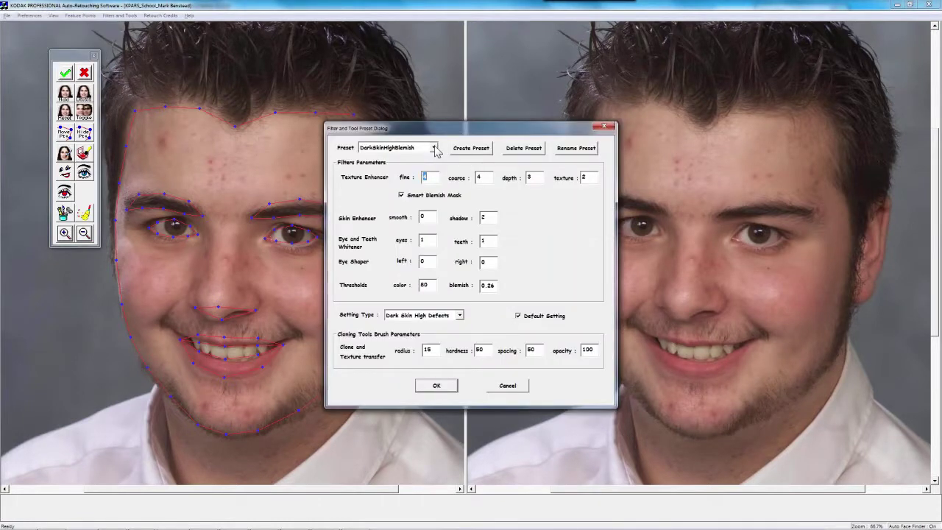
left_click(433, 148)
left_click(434, 166)
left_click(435, 166)
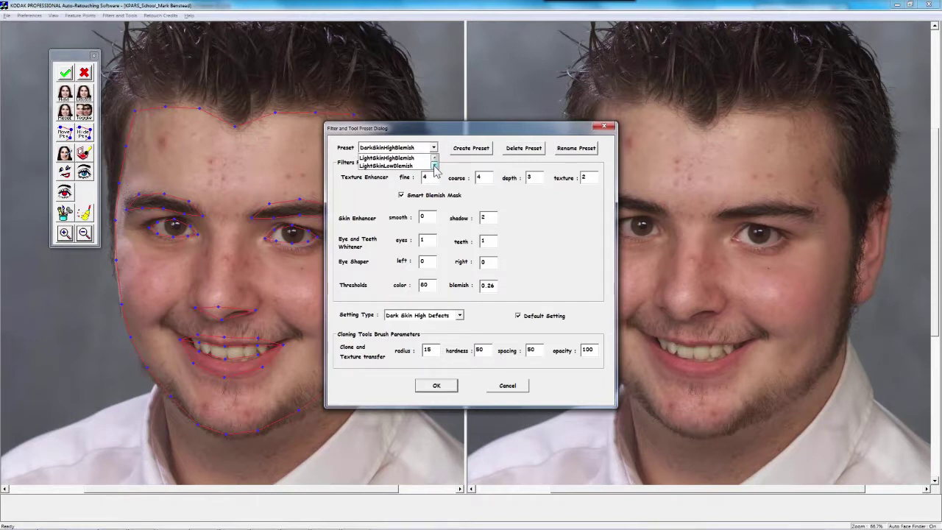
left_click(373, 159)
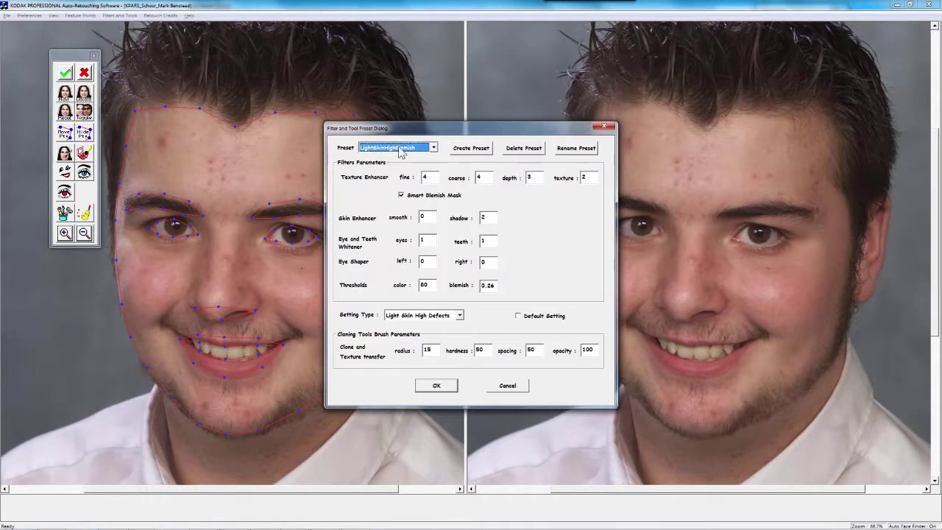
left_click(447, 390)
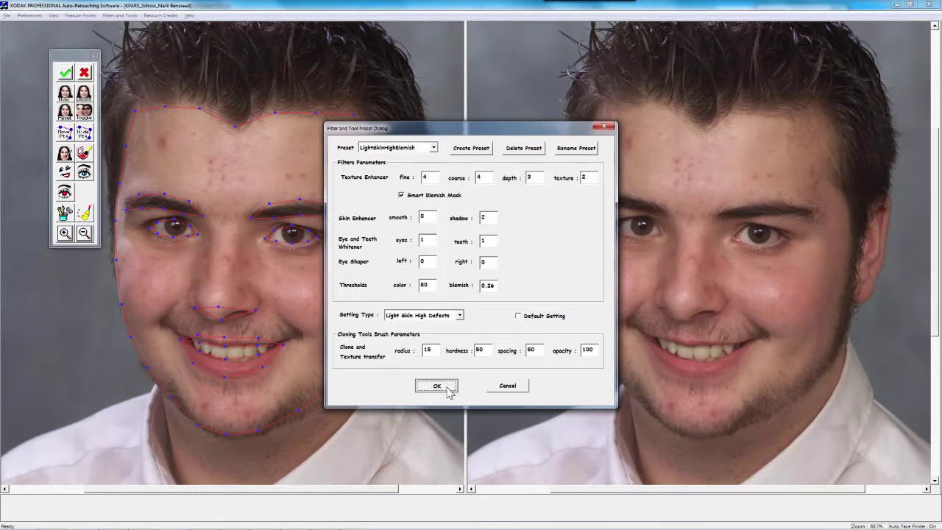
left_click(67, 158)
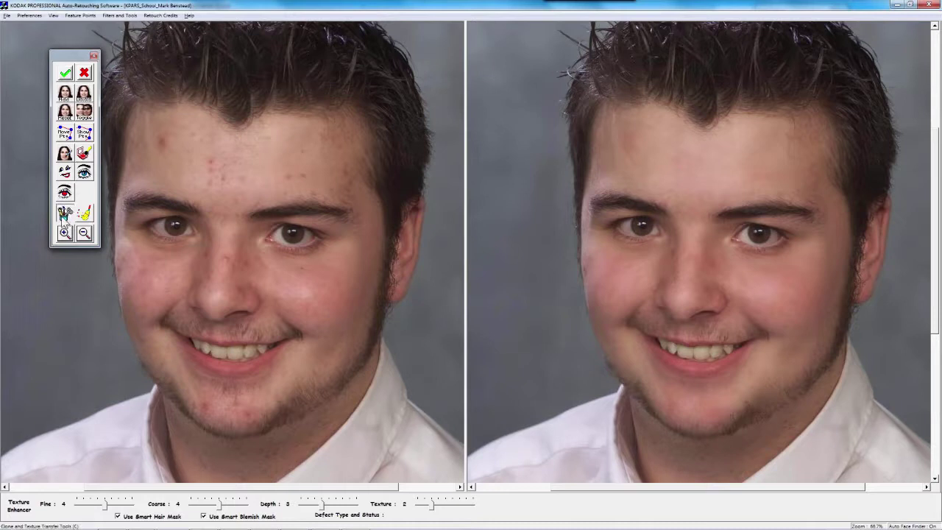
Switch to the Dust Busting tool and set it to remove Dark defects
left_click(65, 215)
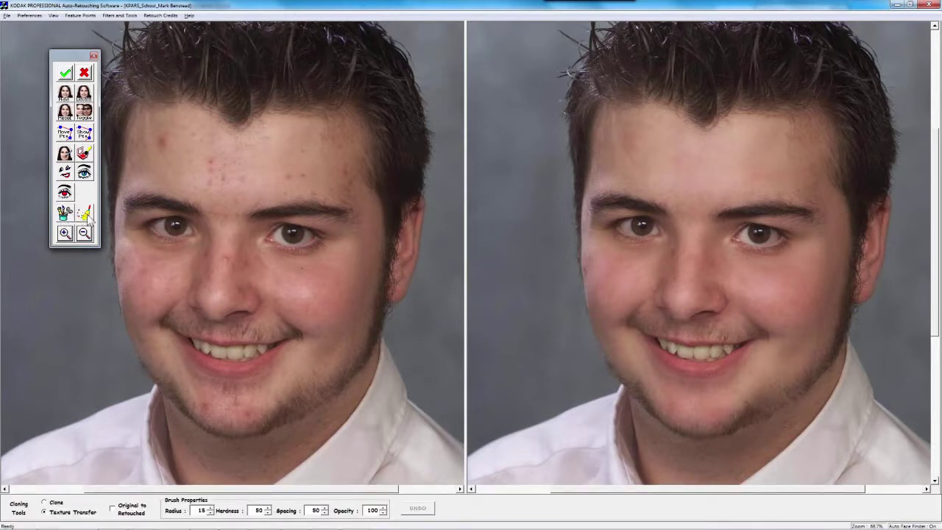
left_click(86, 215)
left_click(68, 219)
left_click(85, 214)
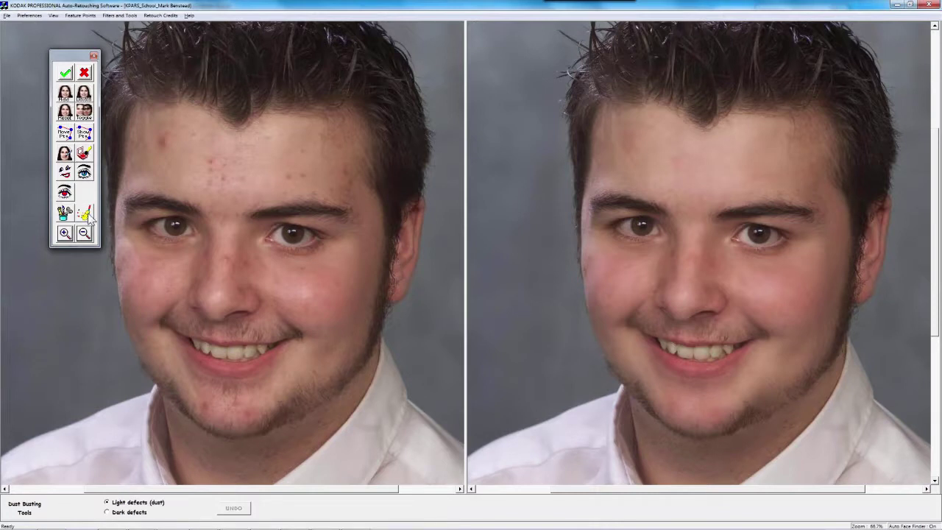
left_click(107, 511)
left_click(107, 502)
left_click(108, 512)
Undo a trial radius-23 Original-to-Retouched texture transfer near the mouth, then dust-bust the dark chin defect
left_click(65, 214)
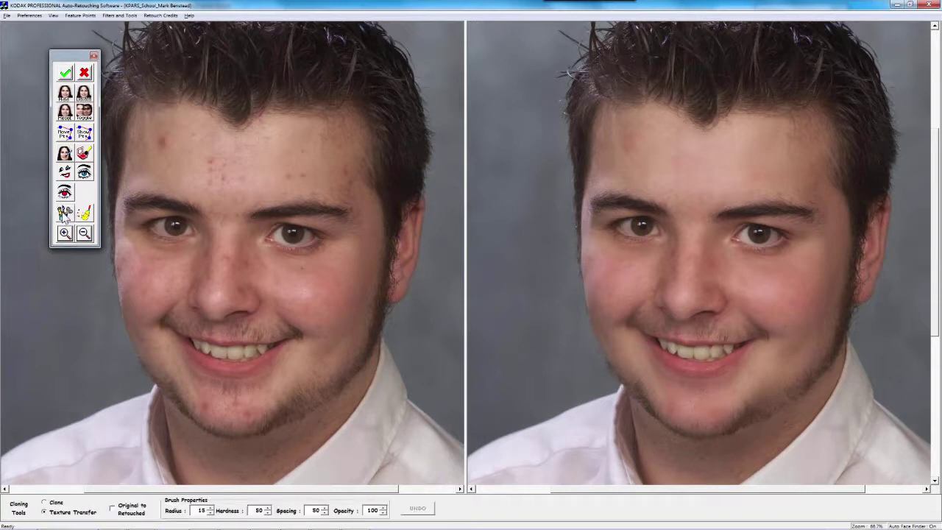
left_click(113, 507)
key("Up")
key("Up")
key("Up")
key("Up")
key("Up")
key("Up")
key("Up")
key("Up")
left_click(287, 333)
left_click(414, 511)
left_click(84, 213)
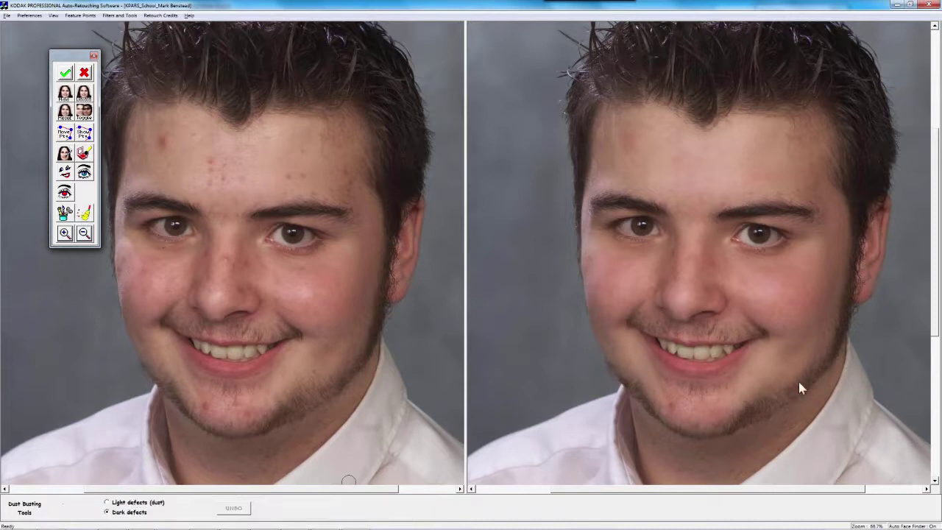
left_click(675, 415)
Accept the retouching with the green check mark, closing the portrait
left_click(64, 76)
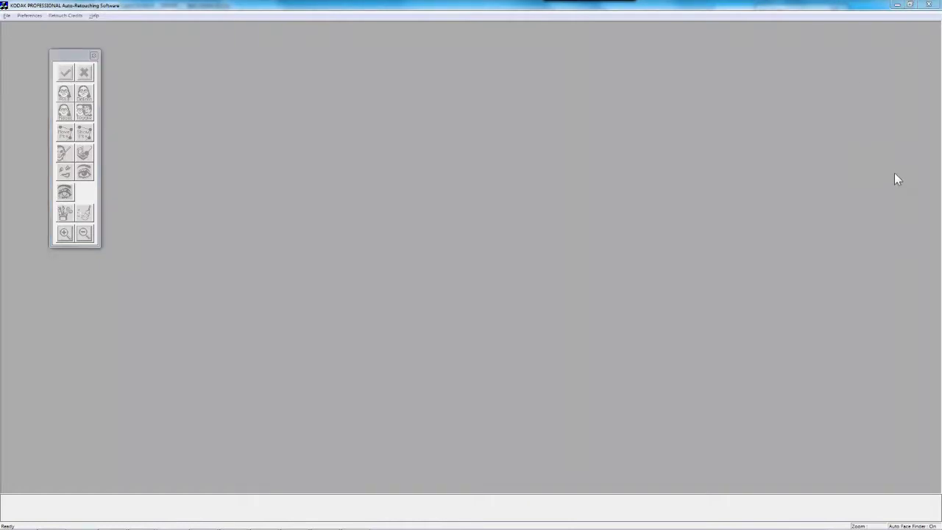
Bring the KPDP2 window forward, then move aside and dismiss the 0 Retouch Credits Remaining warning
mouse_move(214, 523)
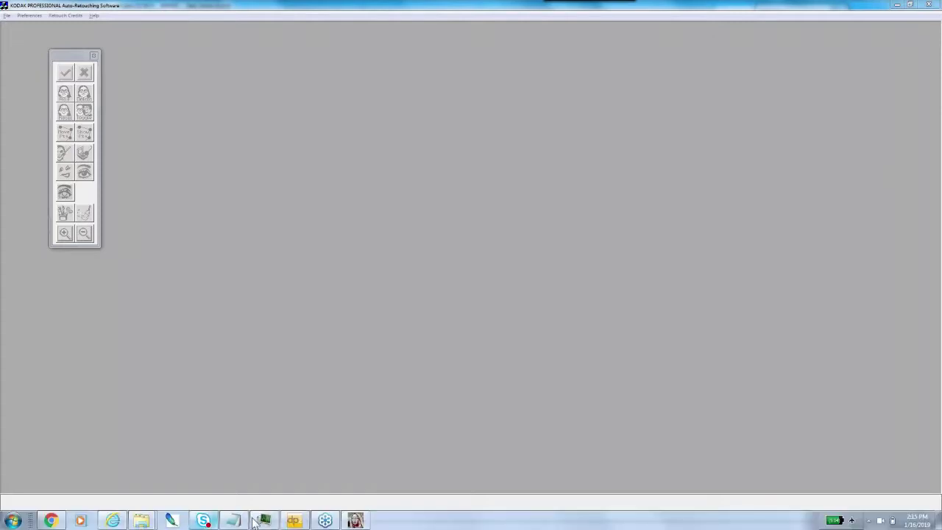
left_click(293, 521)
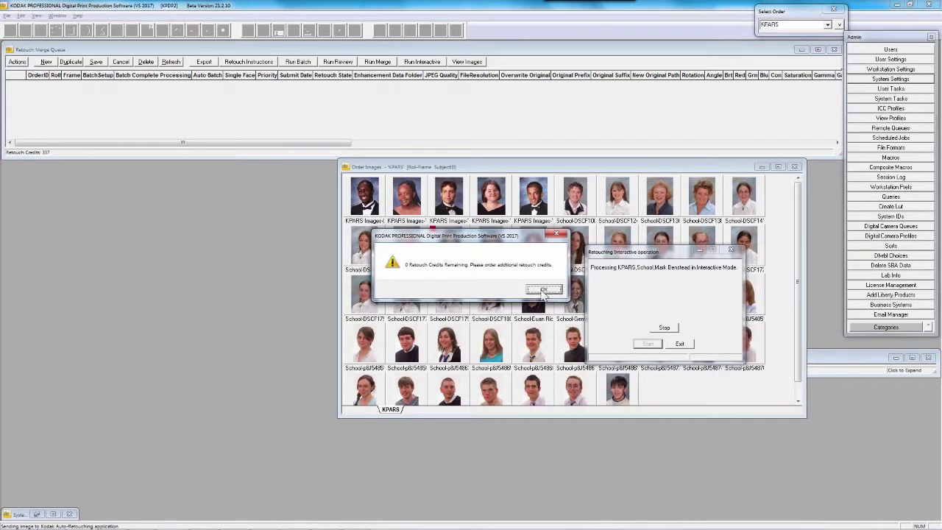
left_click_drag(502, 242, 452, 249)
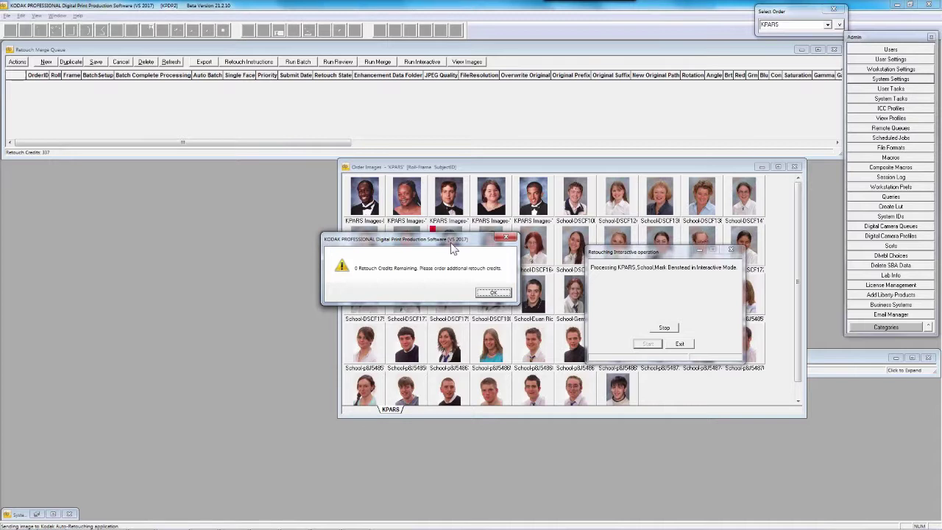
left_click(493, 293)
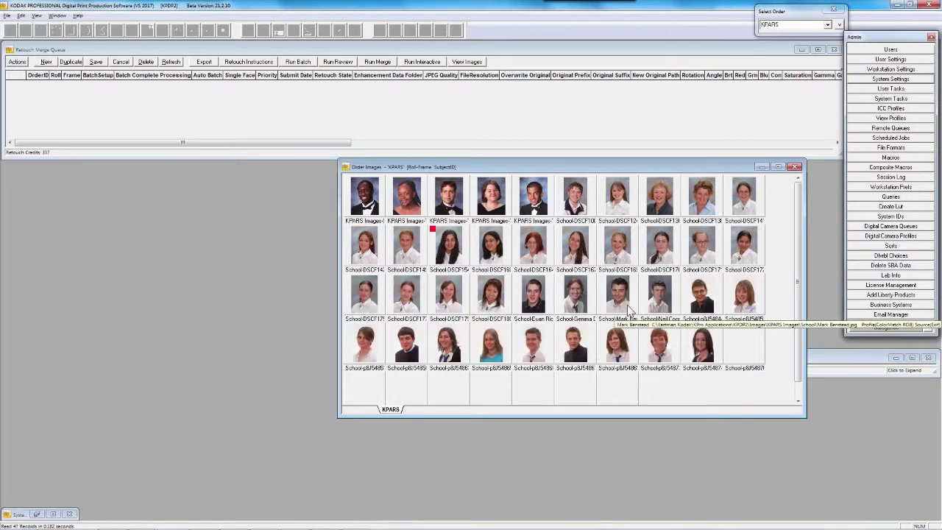
Select the first row's ten portraits in Order Images, first through tenth, and open their context menu
left_click_drag(615, 170, 552, 161)
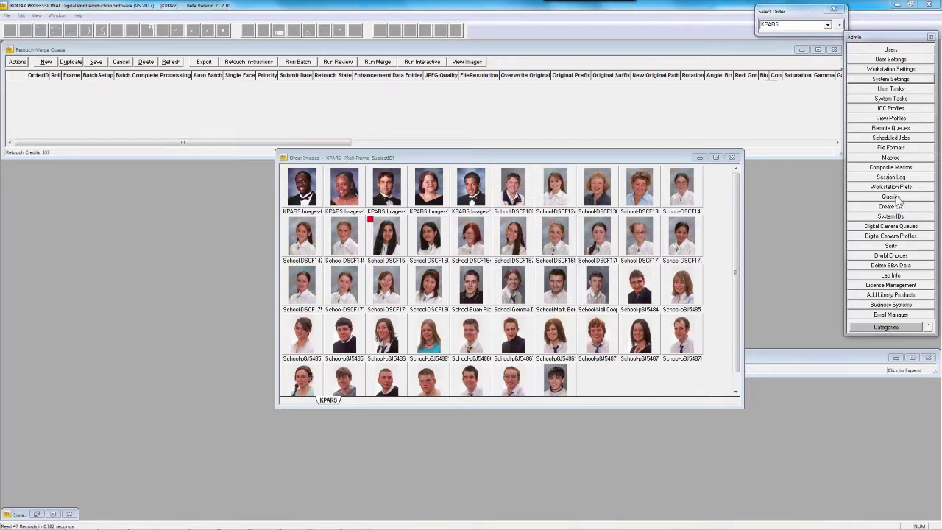
left_click(898, 328)
left_click(309, 197)
left_click(683, 203, "shift")
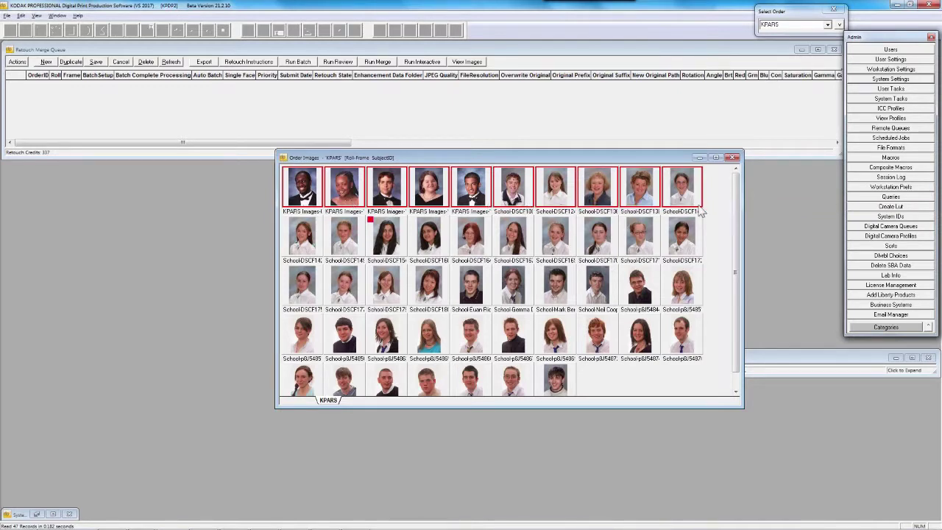
right_click(521, 190)
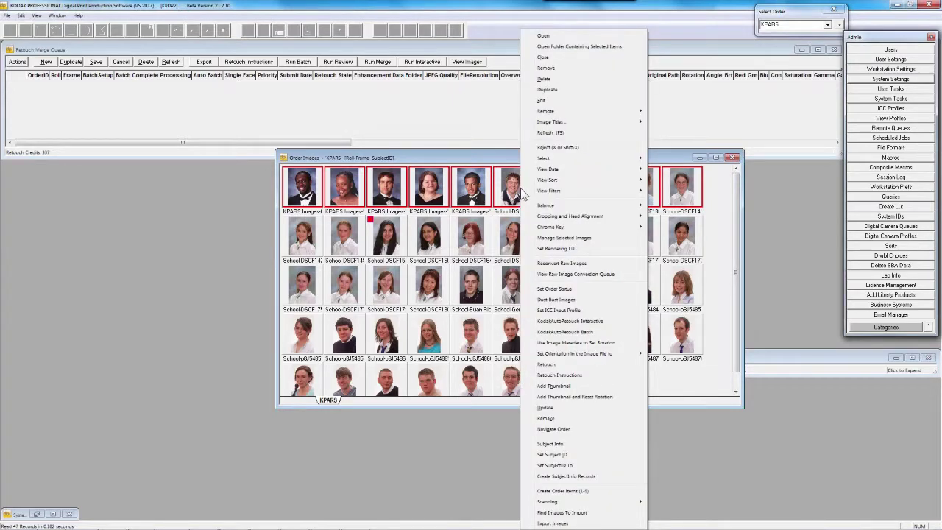
Choose KodakAutoRetouch Batch for the ten selected portraits
left_click(565, 331)
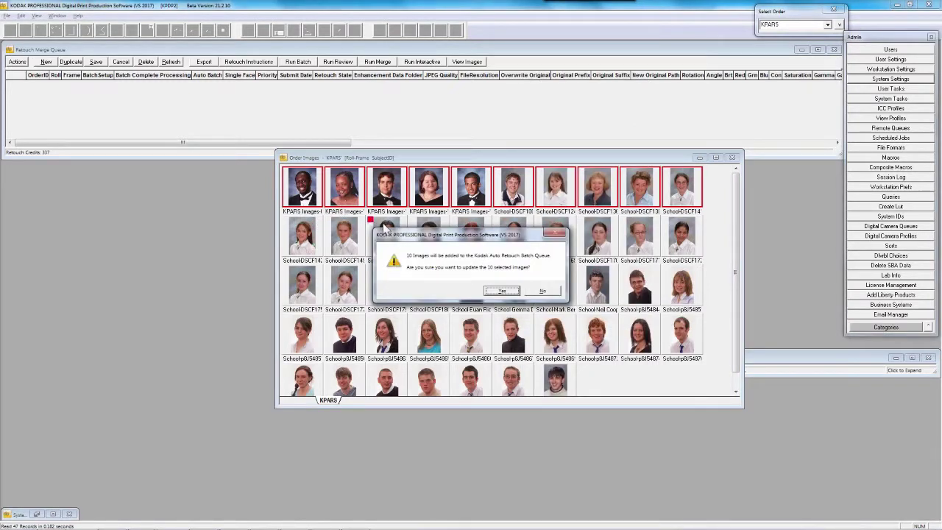
Confirm queuing the 10 portraits and set Batch Complete Processing to REVIEW
left_click(508, 292)
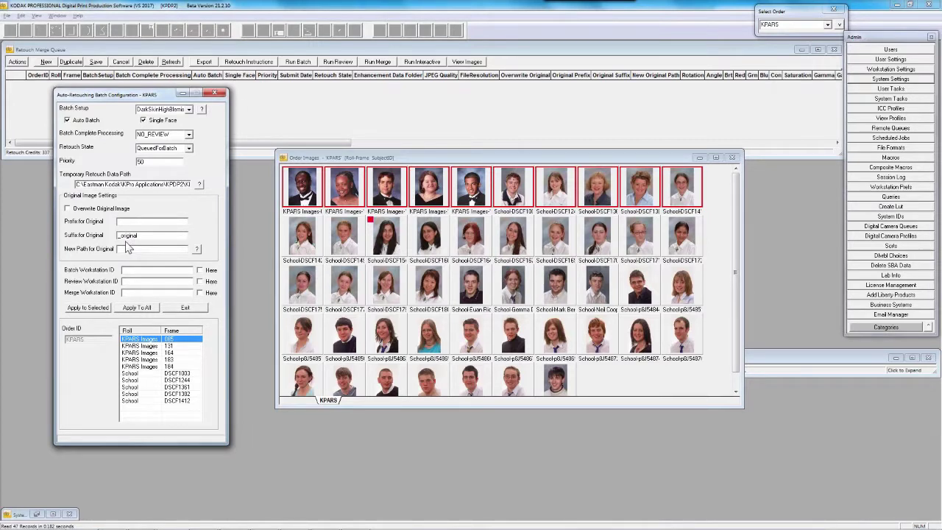
left_click(189, 135)
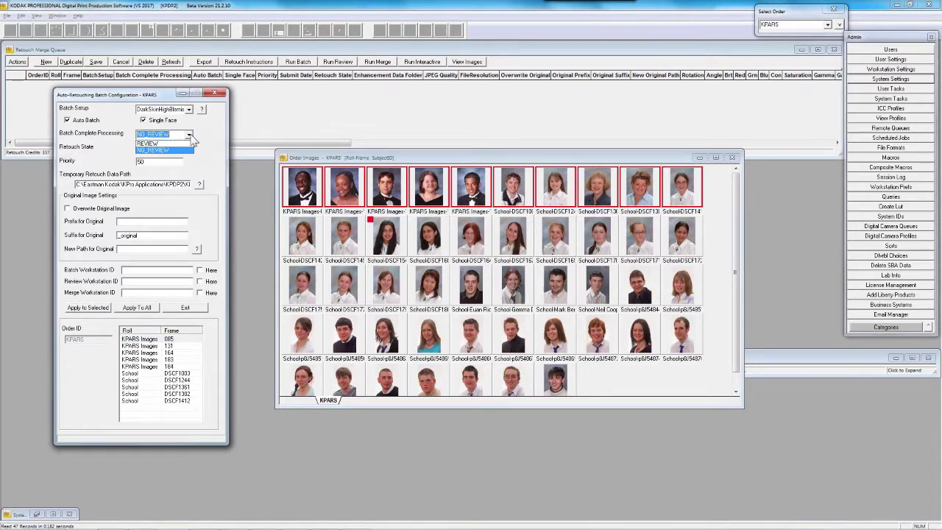
left_click(179, 143)
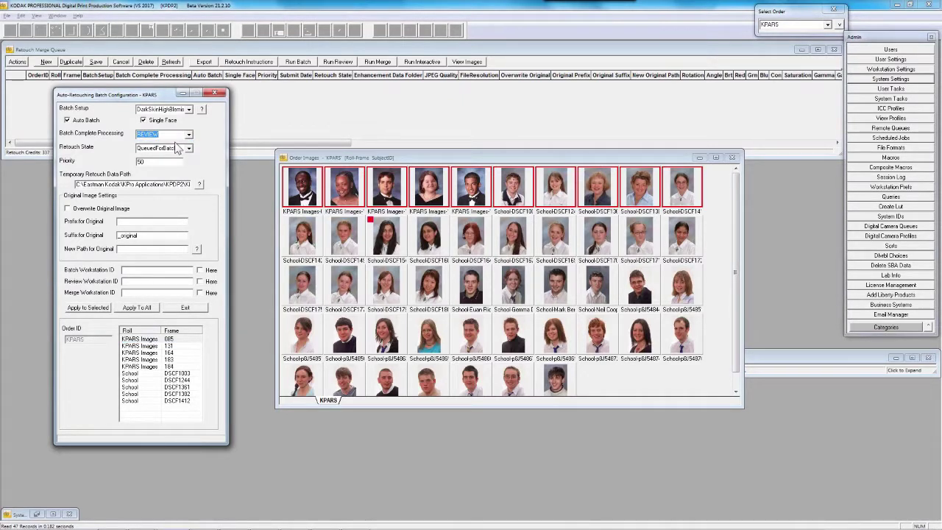